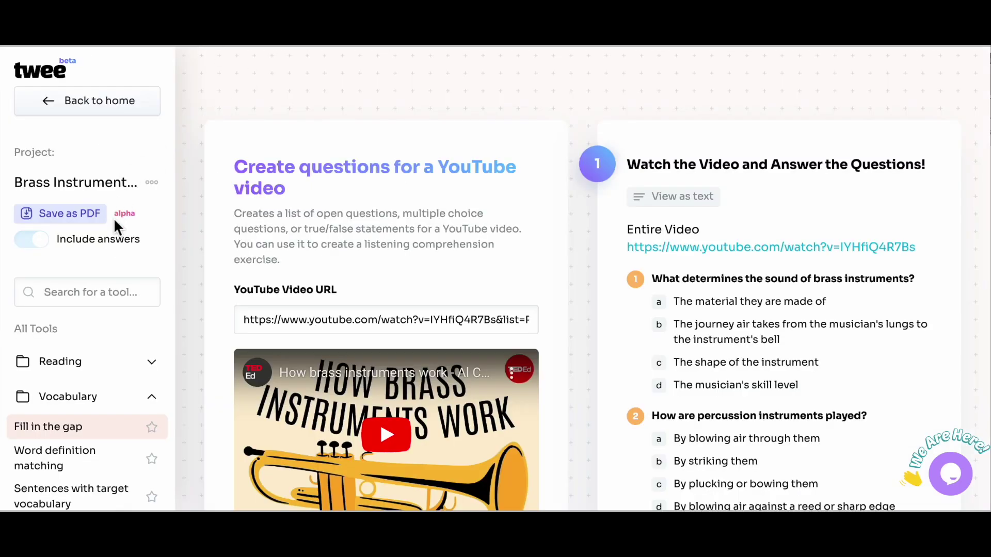
Scroll through the generated questions to review them.
scroll(115, 222, down, 3)
scroll(116, 226, down, 2)
scroll(117, 226, down, 2)
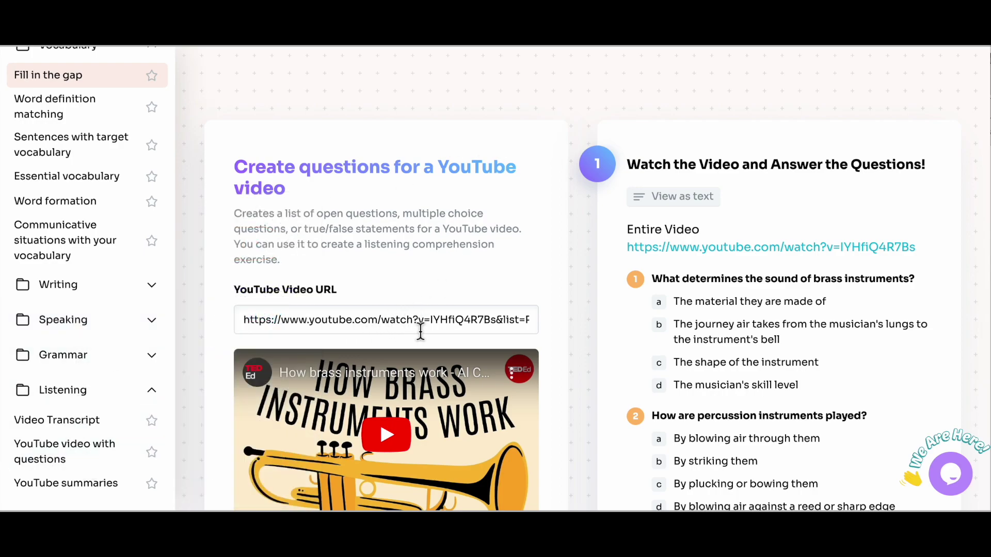
scroll(553, 269, down, 2)
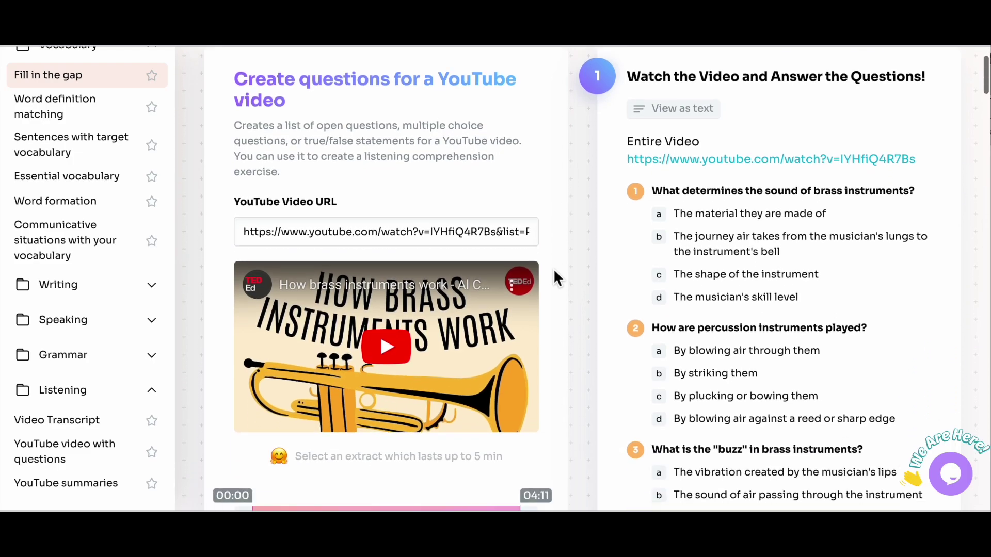
scroll(553, 268, down, 2)
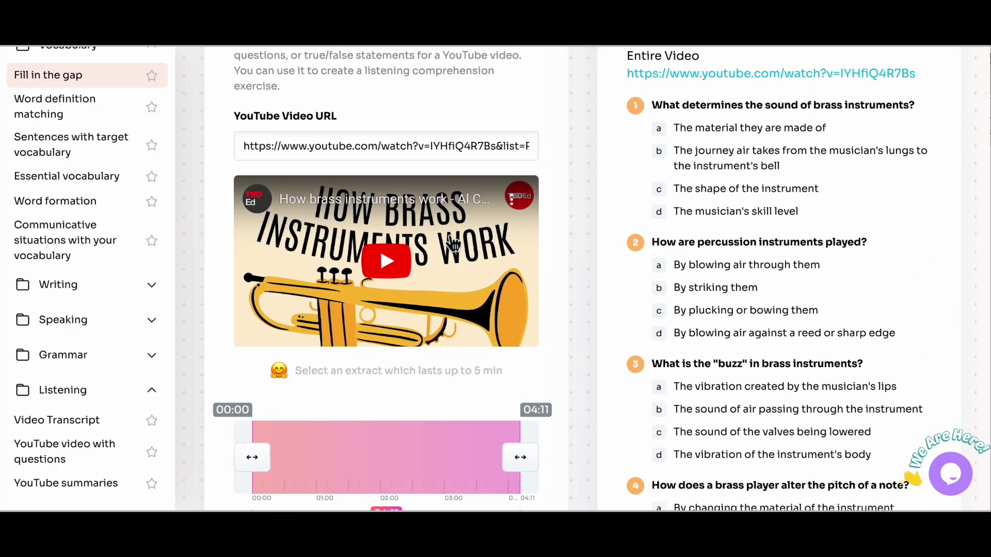
scroll(472, 269, down, 2)
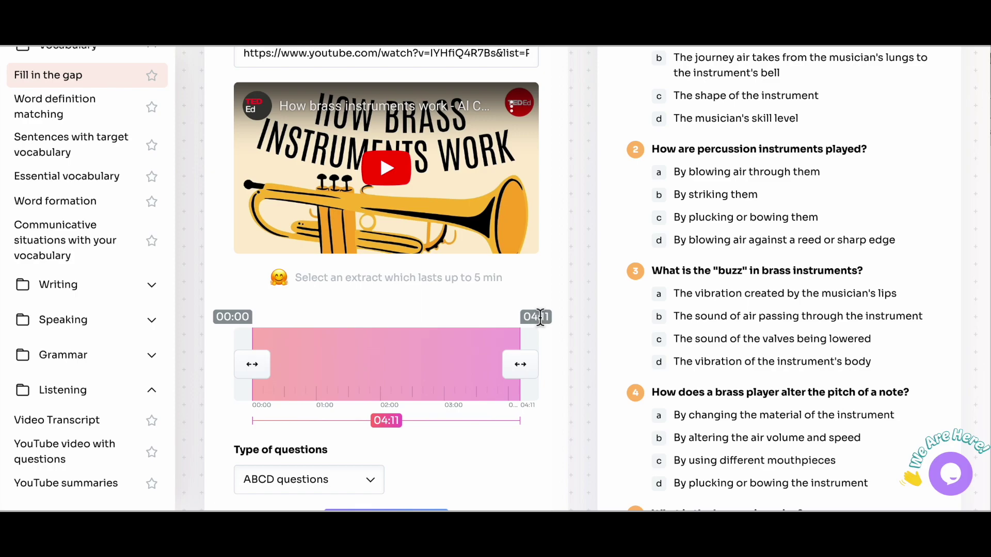
scroll(540, 317, down, 3)
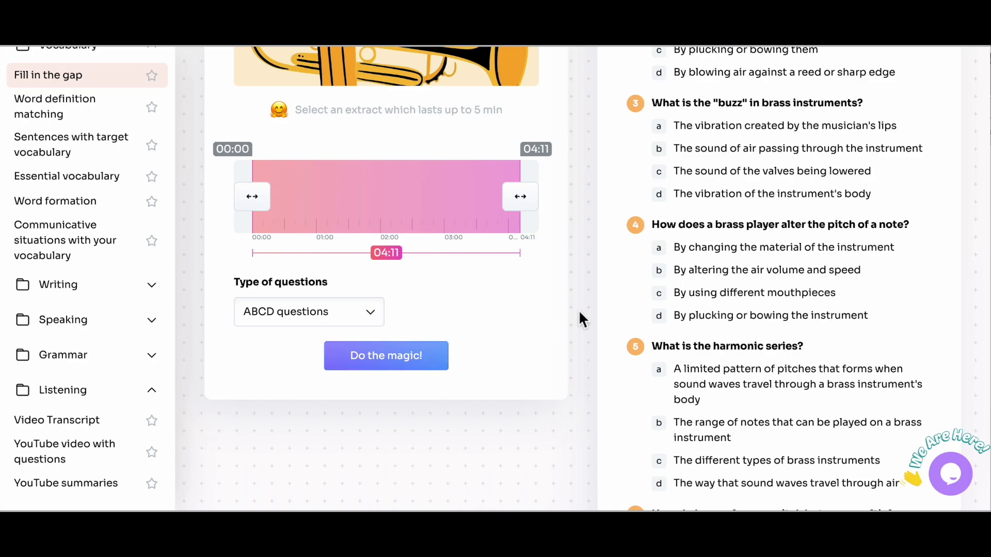
scroll(578, 310, up, 3)
scroll(578, 320, up, 3)
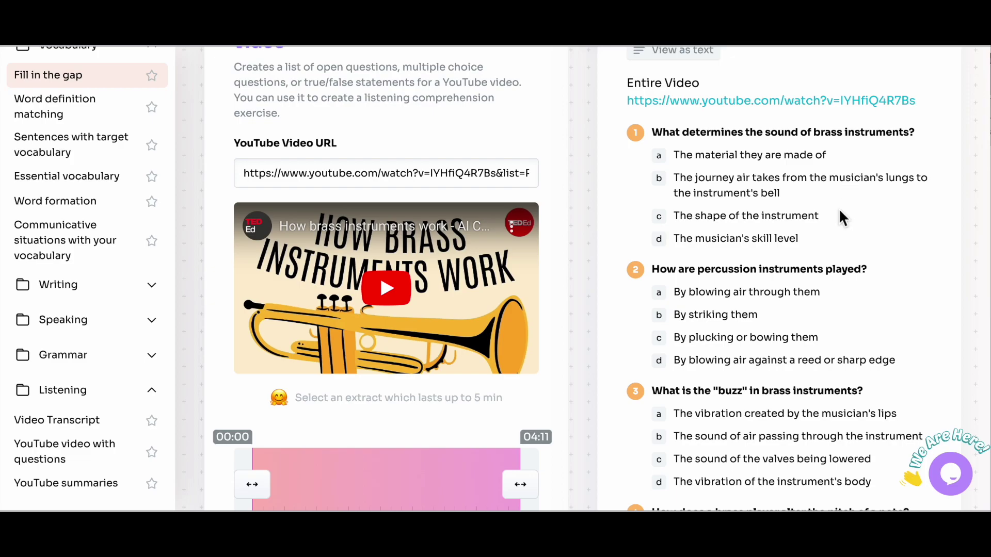
scroll(840, 211, down, 1)
scroll(840, 211, down, 4)
scroll(839, 211, down, 6)
scroll(839, 211, down, 3)
scroll(840, 212, down, 2)
scroll(840, 212, up, 5)
scroll(839, 211, up, 4)
scroll(839, 211, up, 2)
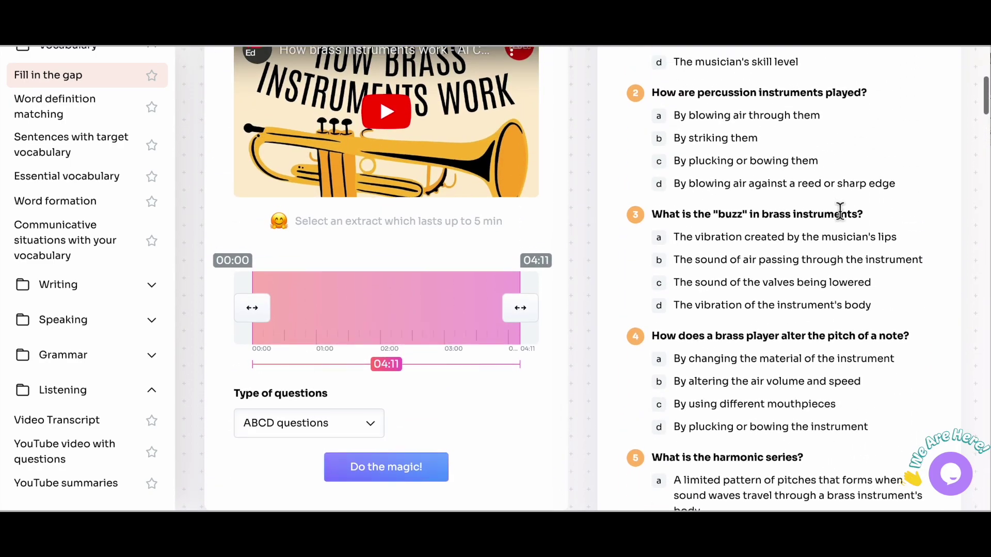
scroll(839, 211, up, 3)
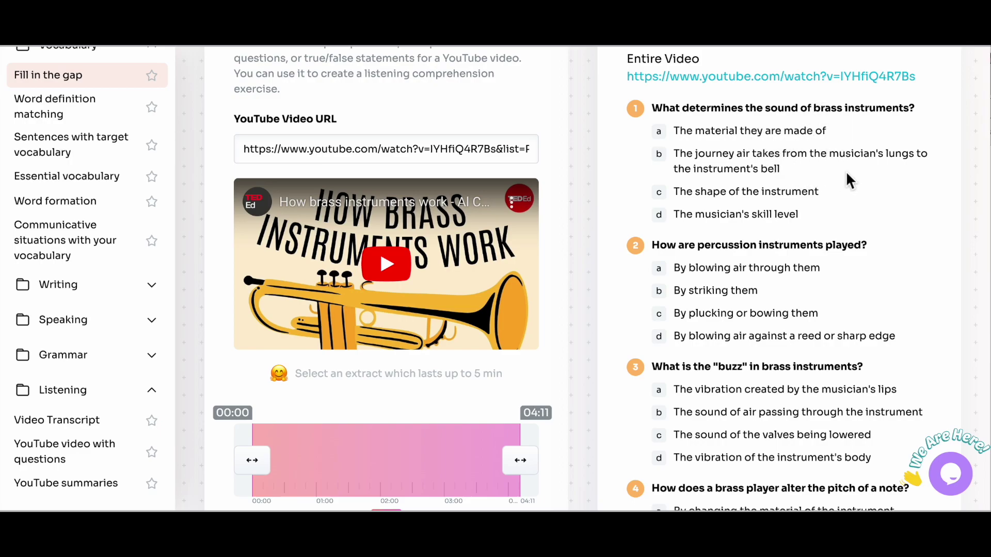
scroll(784, 190, down, 1)
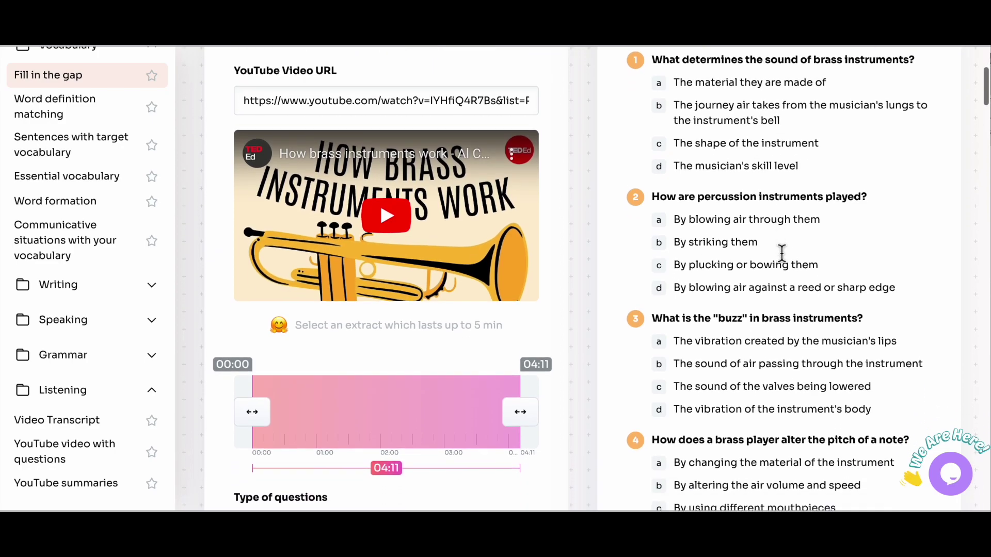
scroll(780, 222, down, 1)
scroll(780, 250, down, 2)
scroll(780, 249, down, 1)
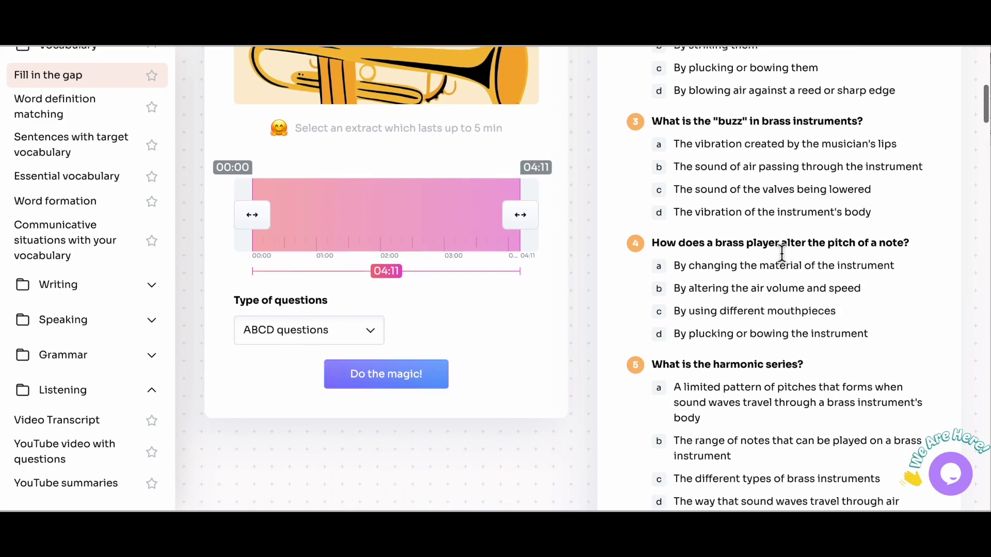
scroll(781, 252, down, 2)
scroll(781, 253, down, 1)
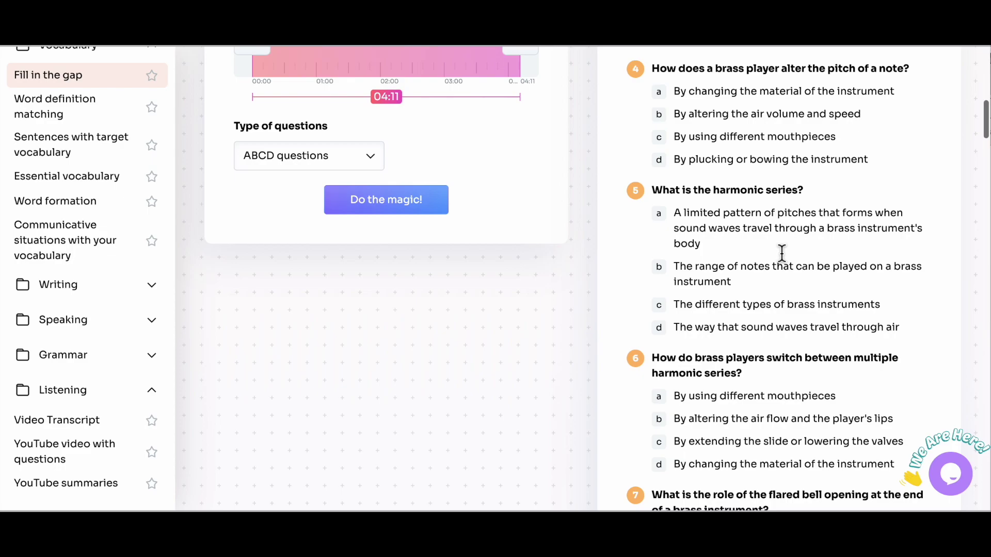
scroll(781, 253, down, 1)
scroll(781, 253, down, 2)
scroll(781, 253, down, 3)
scroll(782, 253, down, 4)
scroll(781, 253, down, 4)
scroll(781, 255, down, 2)
scroll(782, 255, up, 1)
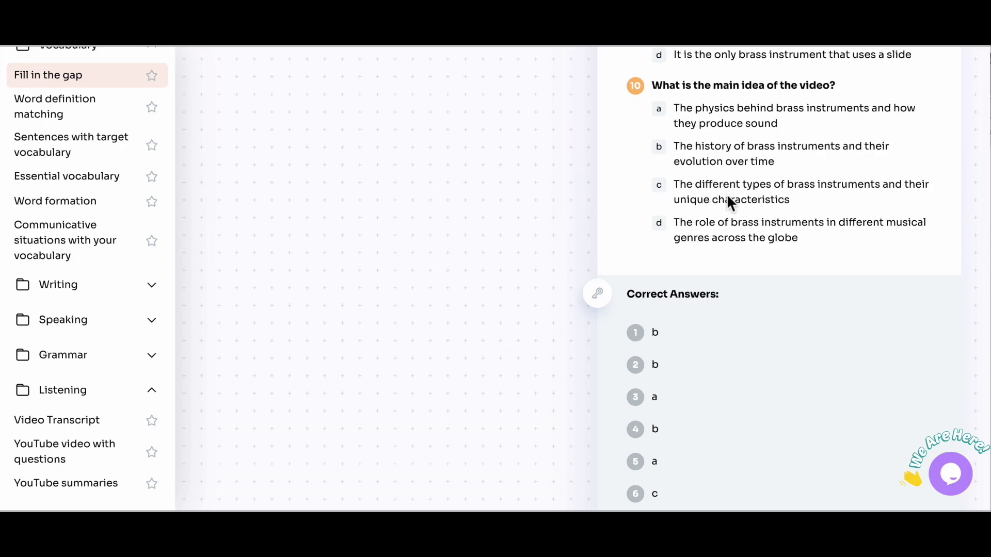
scroll(751, 203, down, 1)
scroll(752, 203, down, 2)
scroll(751, 199, down, 4)
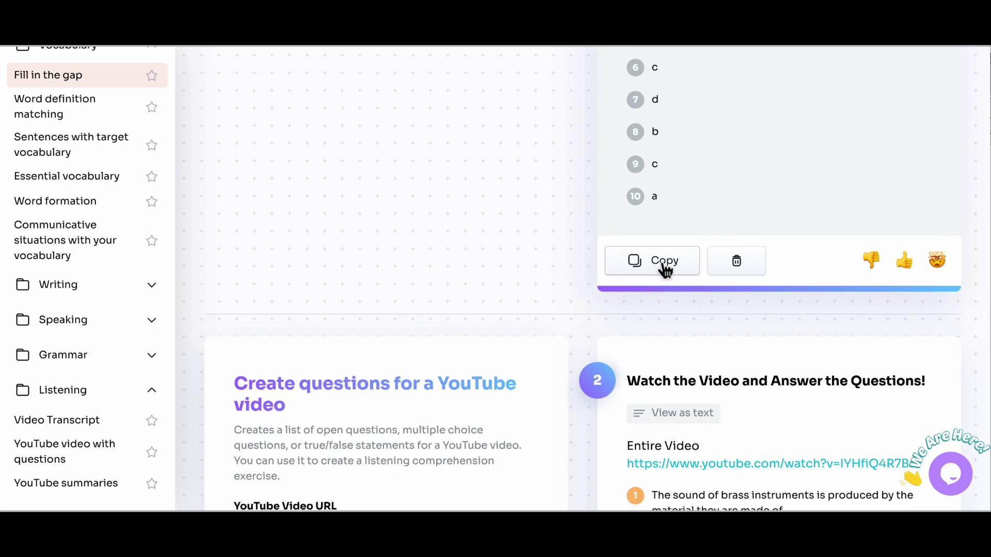
scroll(740, 194, down, 6)
scroll(774, 194, up, 1)
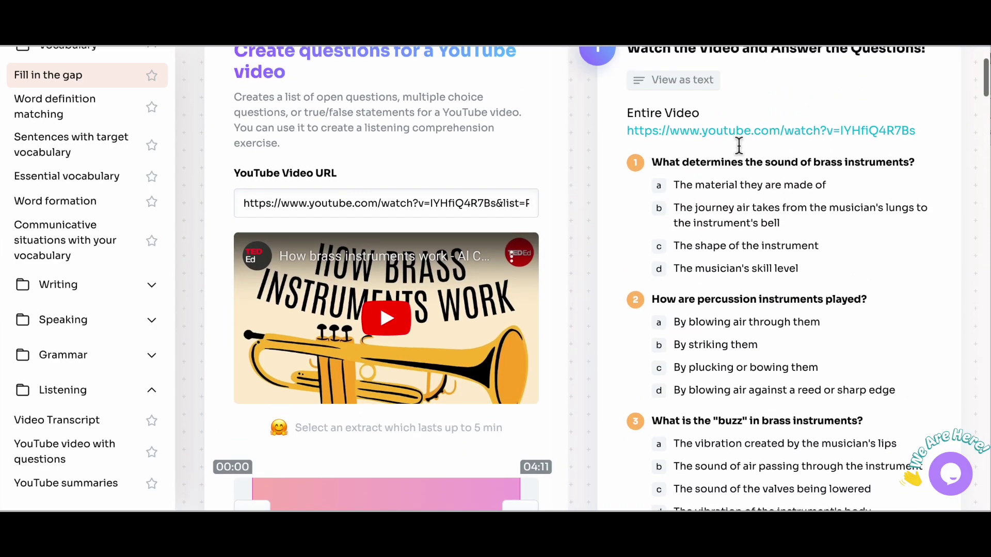
scroll(694, 109, up, 1)
Preview the questions as a plain-text list, then return to the numbered layout.
click(682, 156)
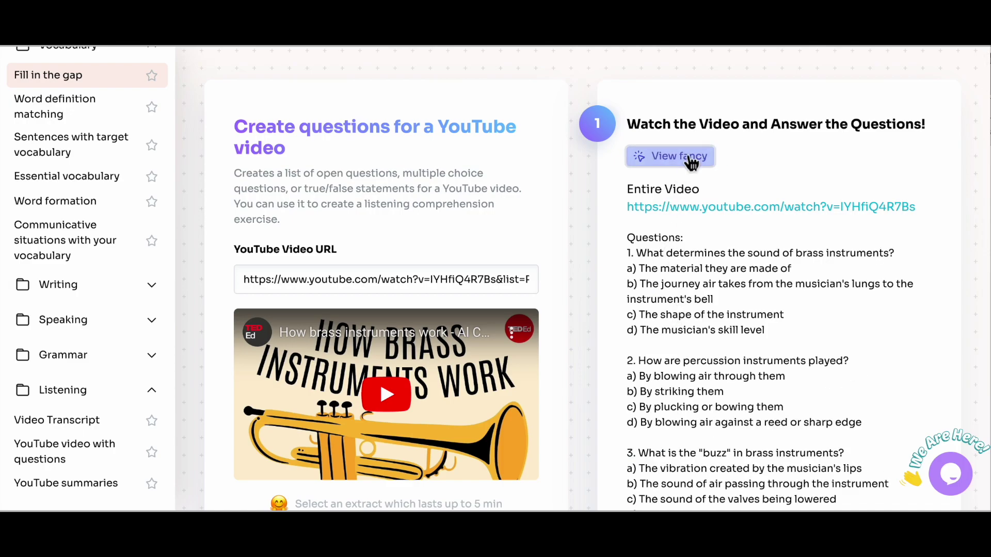
click(689, 161)
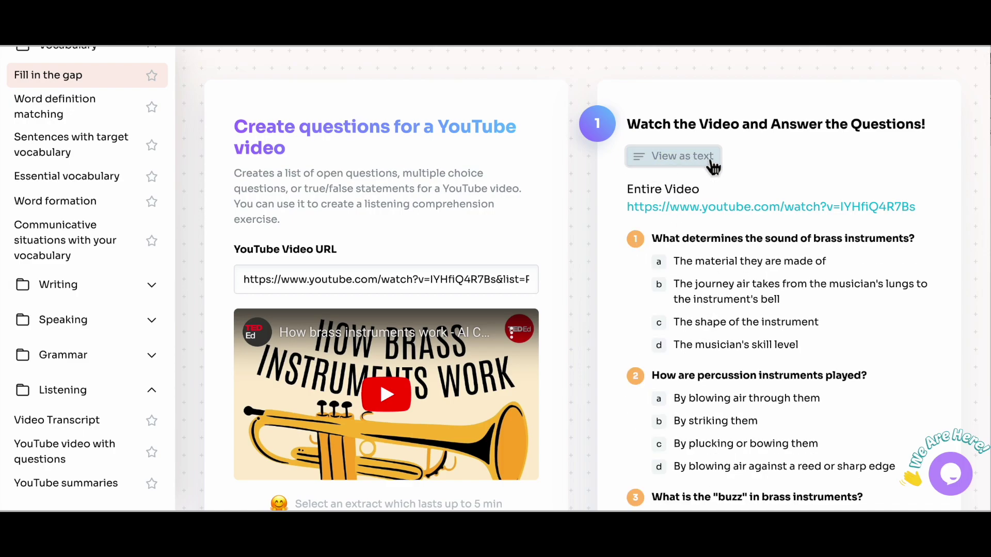
scroll(790, 180, down, 15)
scroll(774, 196, down, 2)
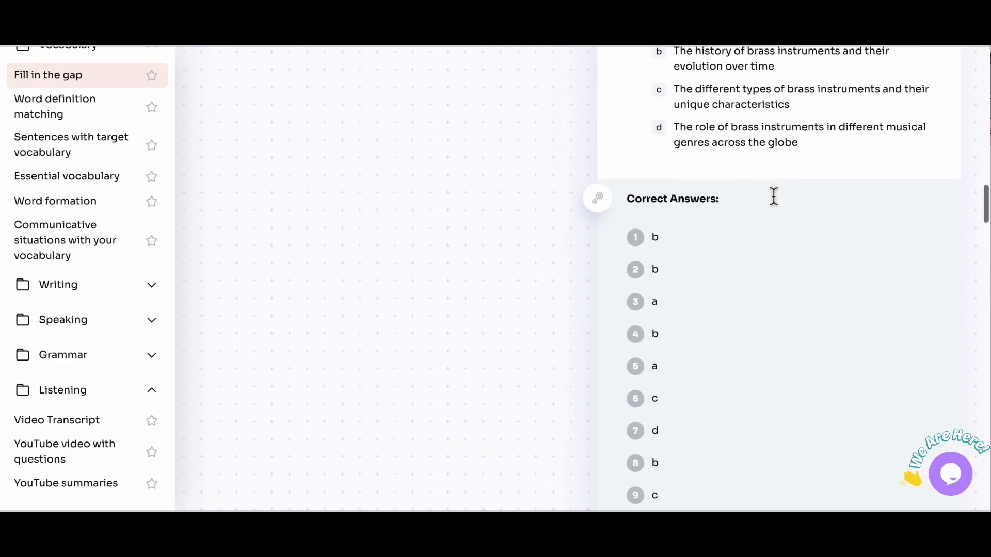
scroll(773, 194, down, 4)
scroll(772, 193, down, 3)
scroll(772, 193, down, 1)
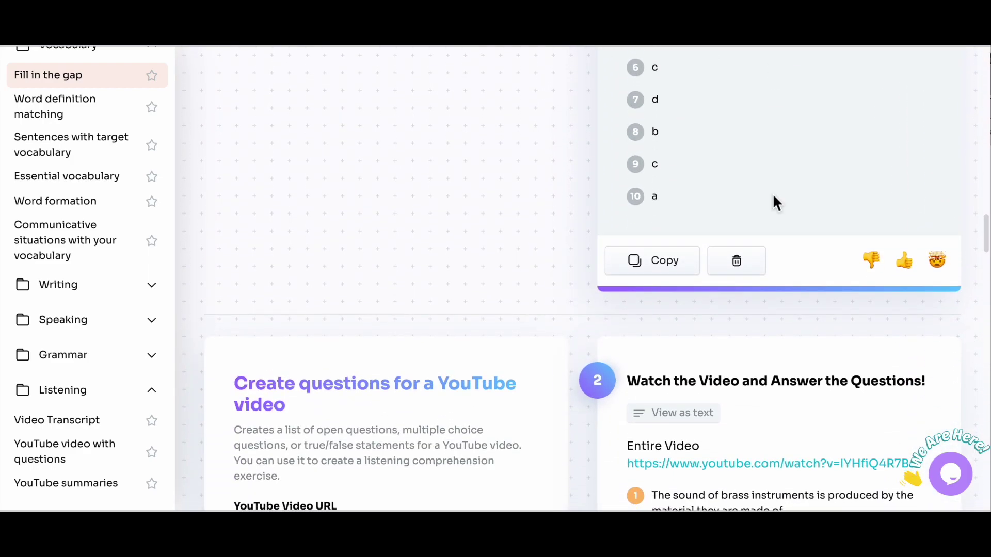
scroll(772, 202, down, 2)
scroll(772, 202, down, 3)
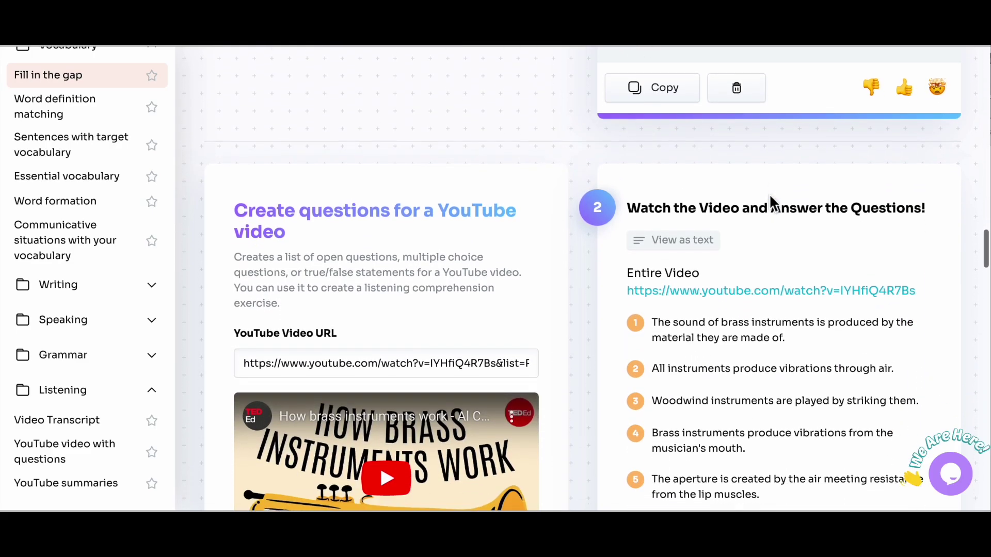
scroll(771, 196, down, 2)
scroll(770, 196, down, 2)
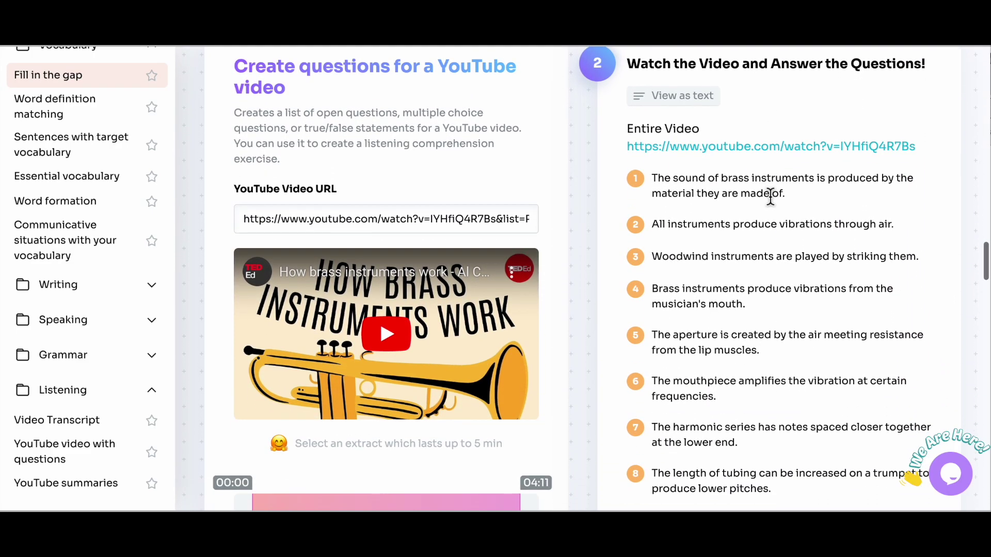
scroll(770, 196, down, 5)
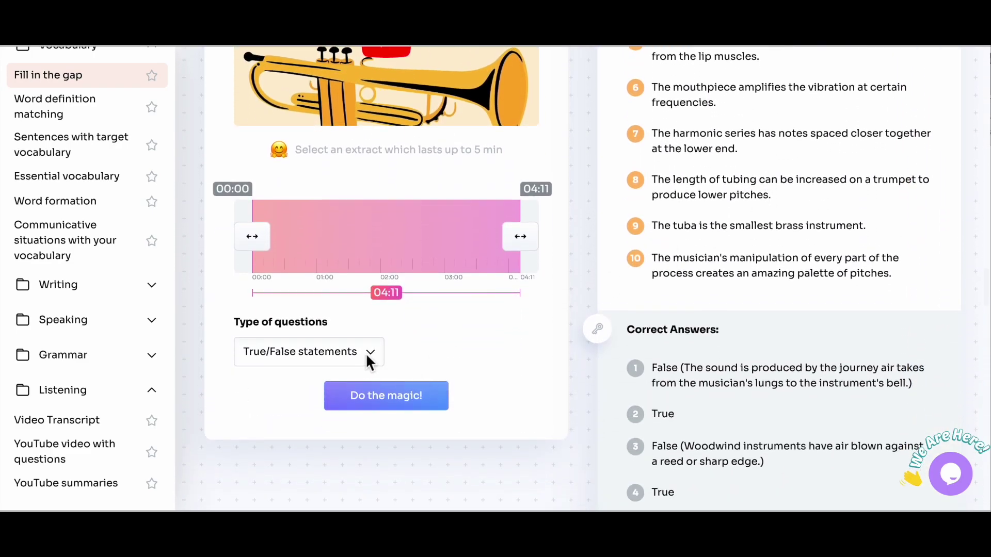
Check the available question types, keeping True/False statements selected.
click(367, 352)
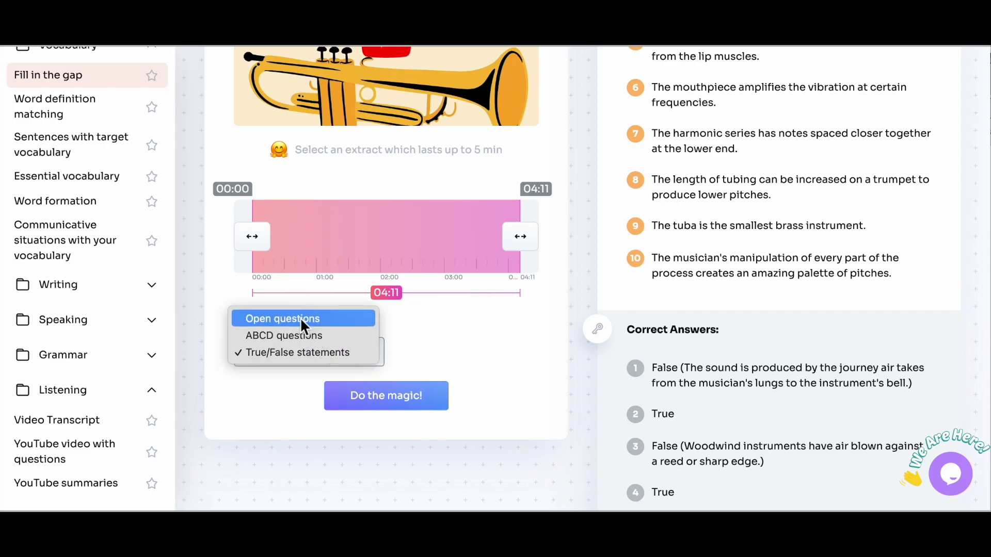
click(457, 342)
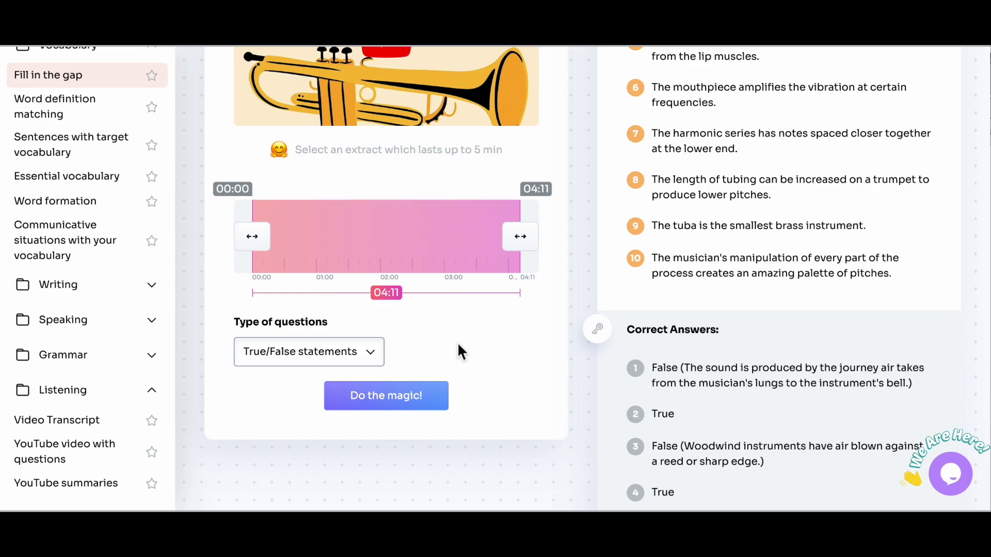
scroll(696, 300, up, 2)
scroll(697, 299, up, 1)
scroll(696, 299, up, 1)
scroll(698, 304, down, 1)
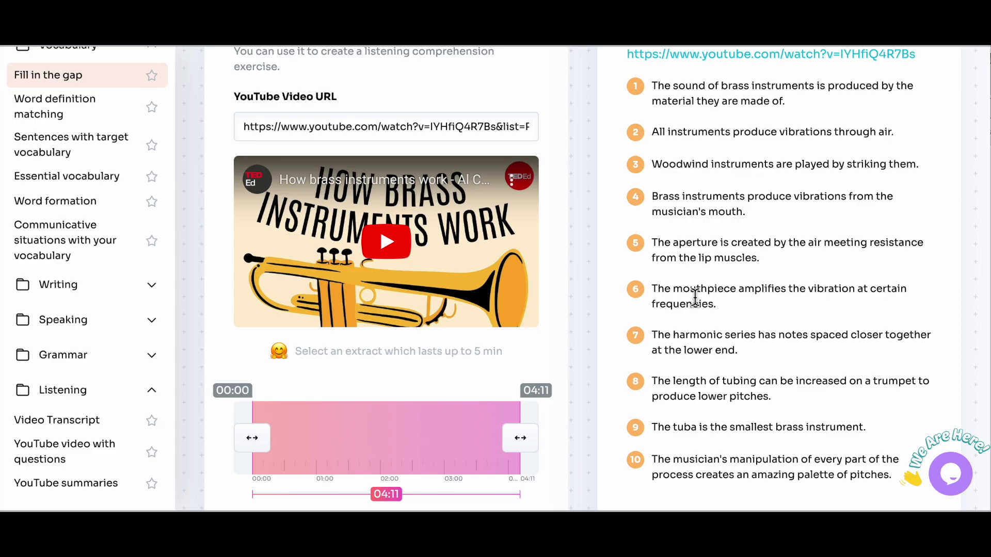
scroll(748, 268, down, 8)
scroll(788, 250, down, 1)
scroll(787, 252, down, 1)
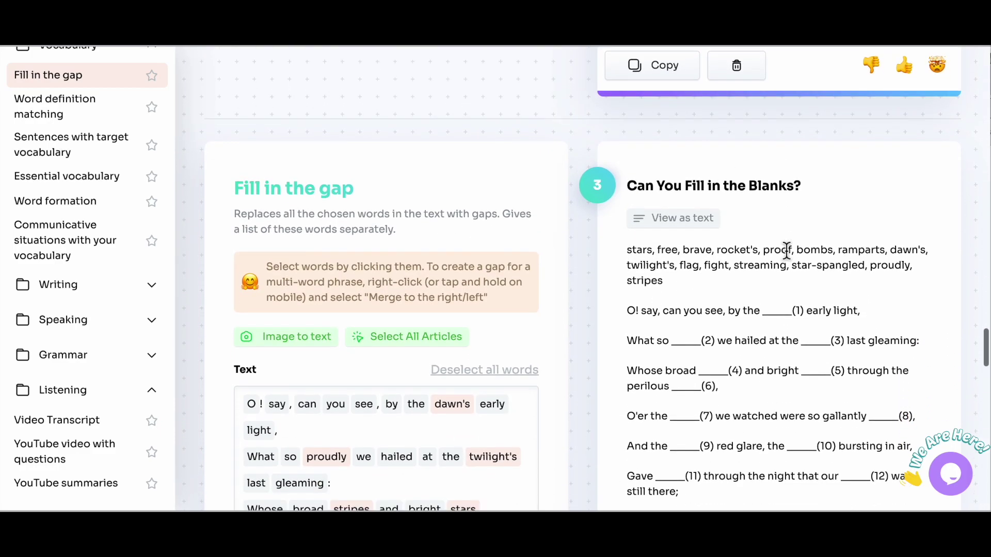
scroll(786, 251, down, 1)
scroll(786, 251, down, 1)
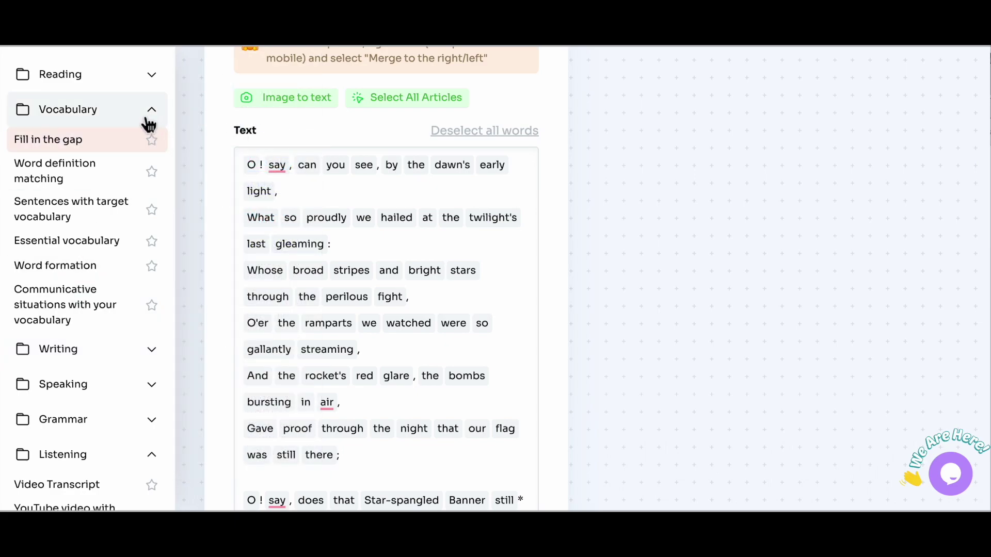
Collapse the Vocabulary and Listening sidebar groups, then reopen Vocabulary.
click(114, 110)
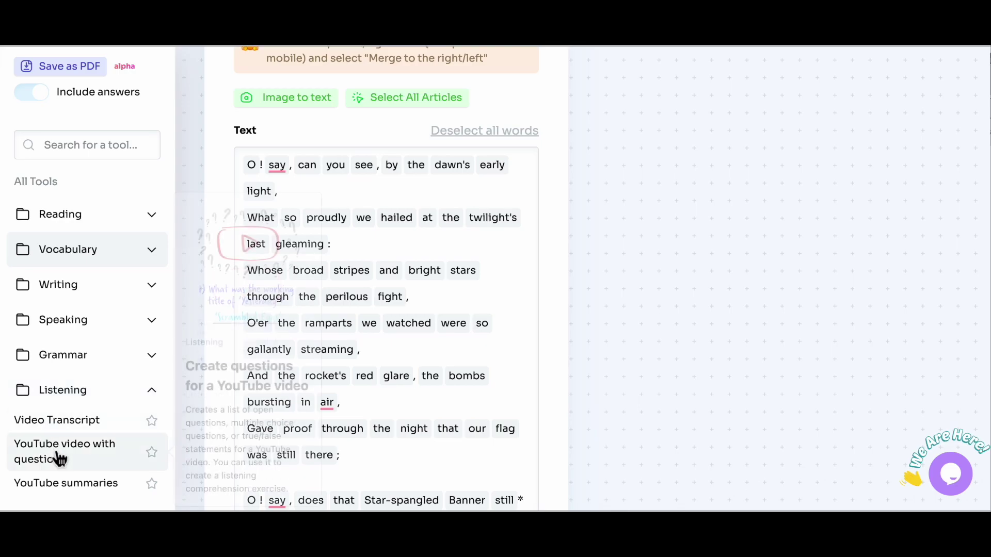
click(153, 392)
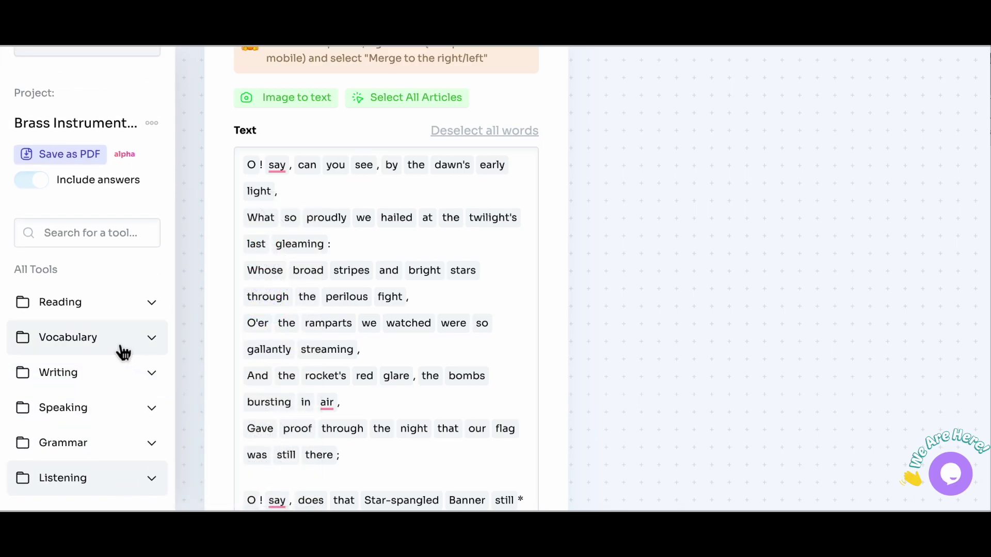
click(123, 352)
mouse_move(48, 367)
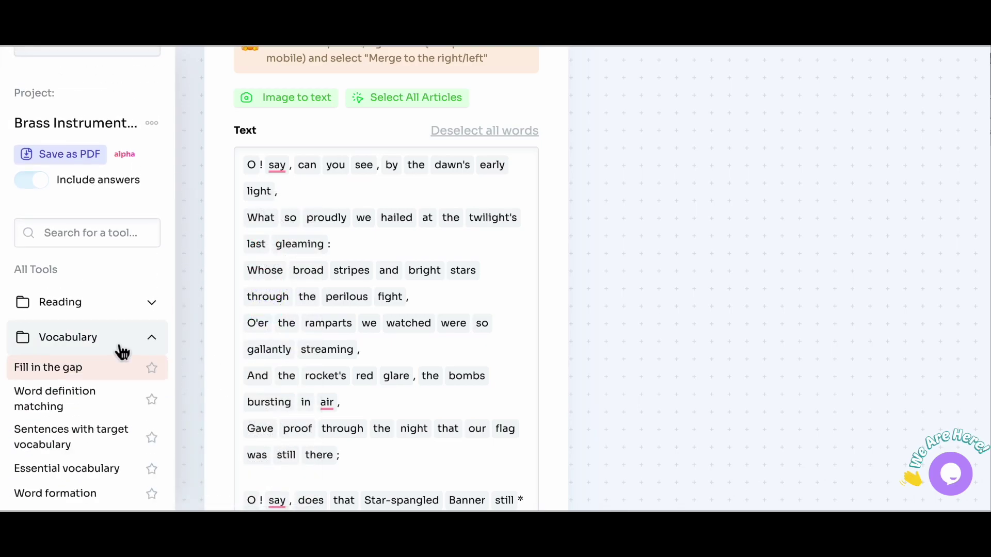
scroll(115, 331, down, 3)
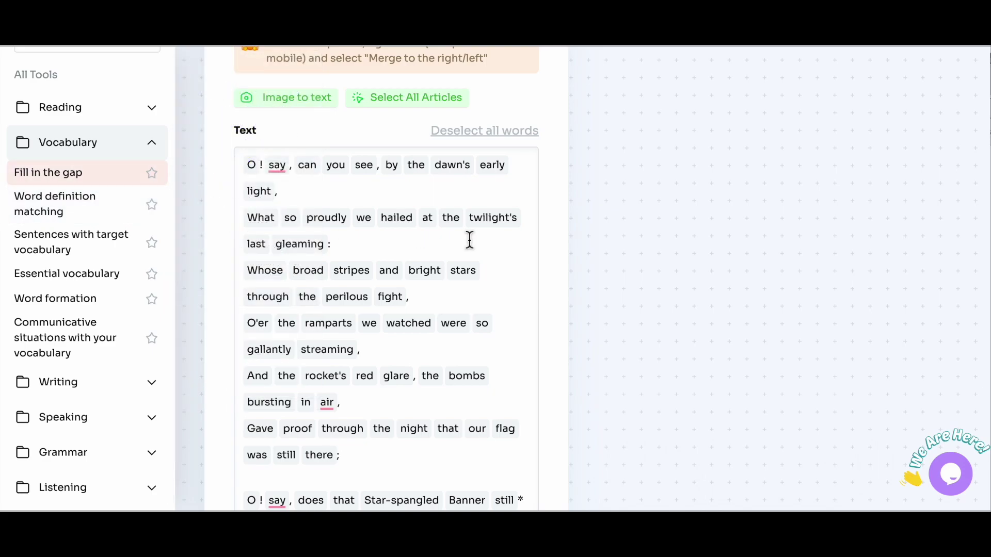
scroll(469, 239, up, 2)
scroll(470, 239, up, 3)
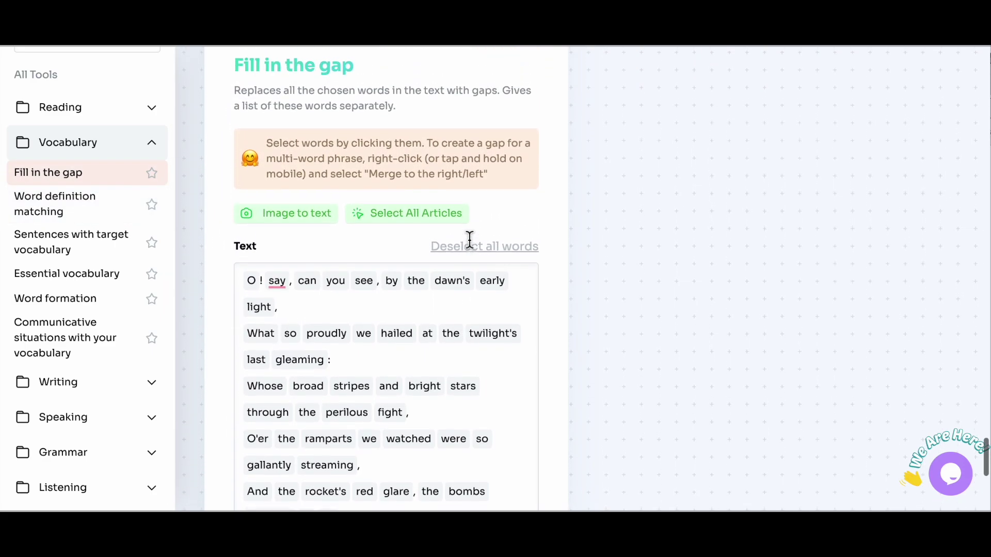
scroll(470, 241, down, 1)
scroll(474, 247, down, 3)
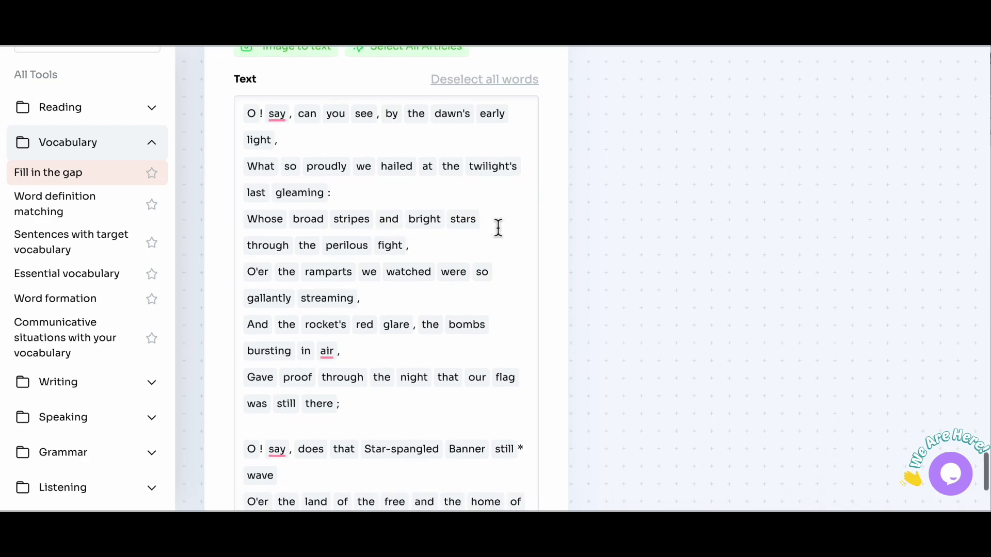
scroll(498, 227, down, 2)
scroll(497, 227, down, 3)
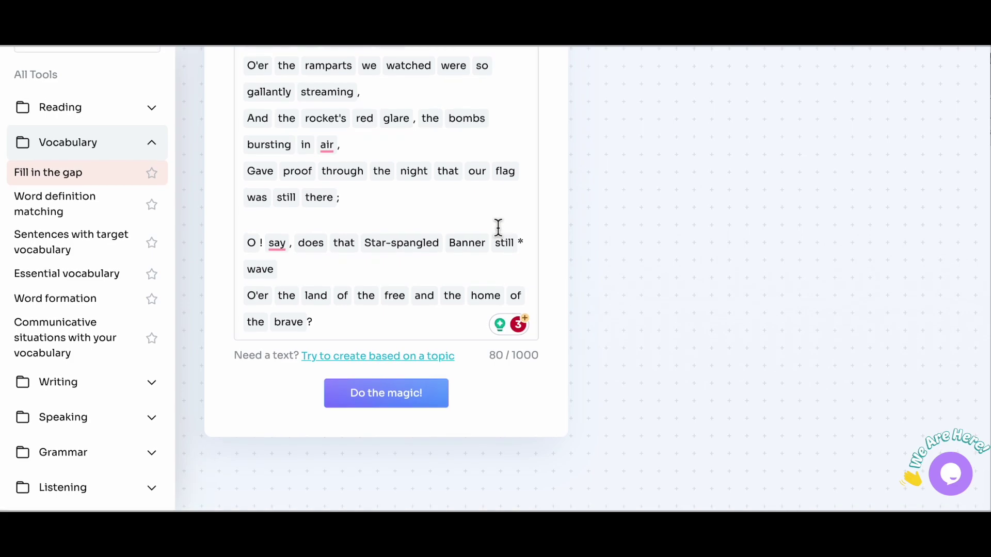
scroll(498, 228, up, 3)
scroll(497, 227, up, 4)
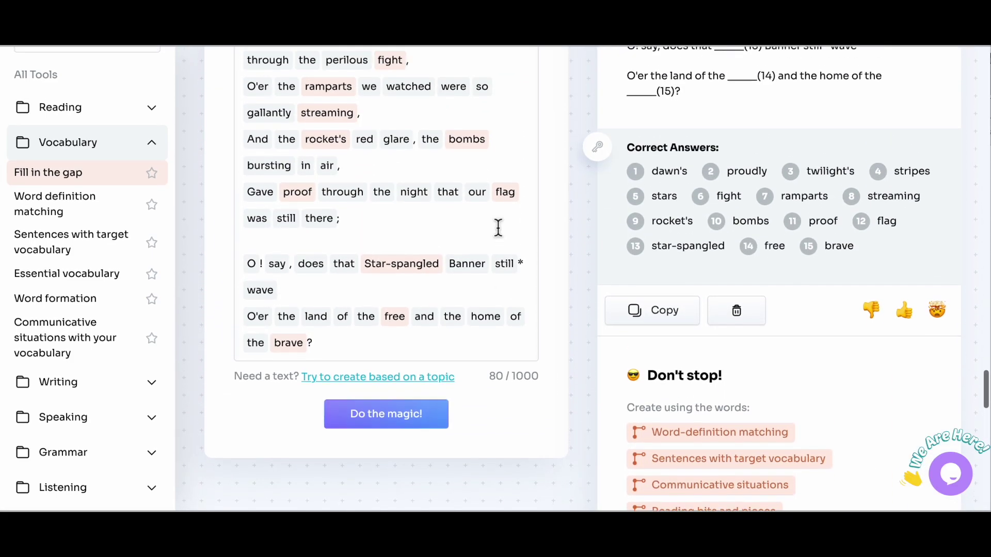
scroll(496, 225, up, 2)
scroll(497, 225, up, 3)
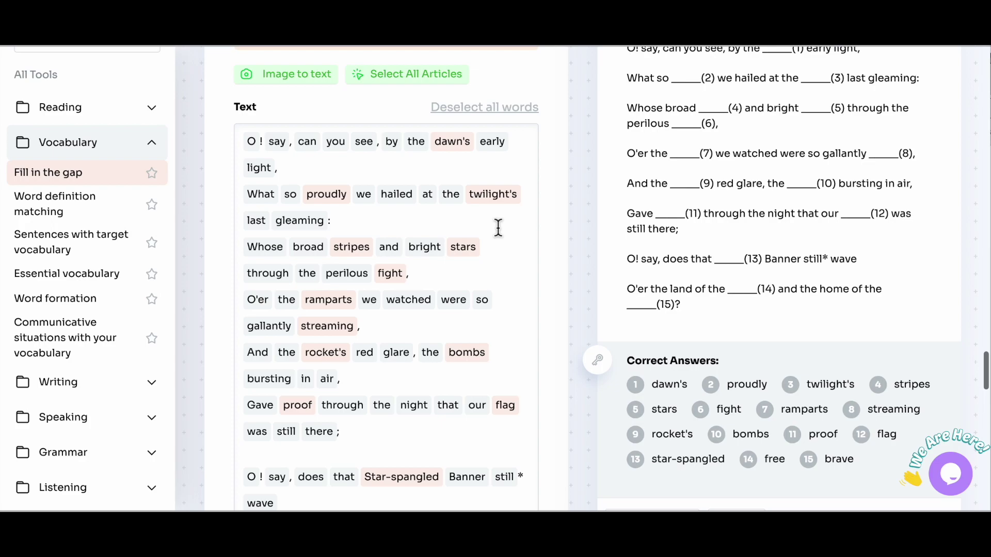
scroll(498, 228, down, 8)
scroll(578, 269, up, 1)
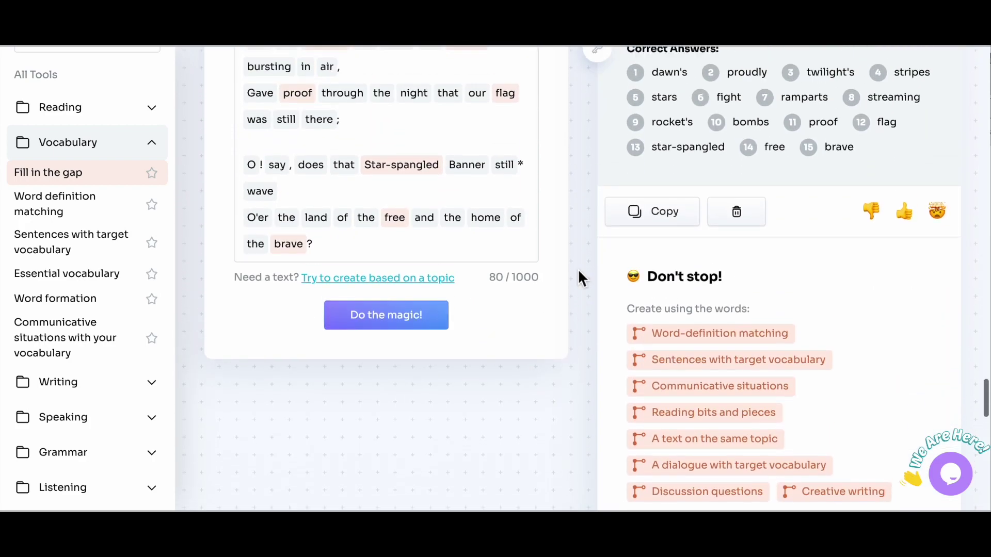
scroll(578, 268, up, 5)
scroll(578, 268, up, 4)
scroll(578, 268, up, 2)
scroll(578, 268, down, 1)
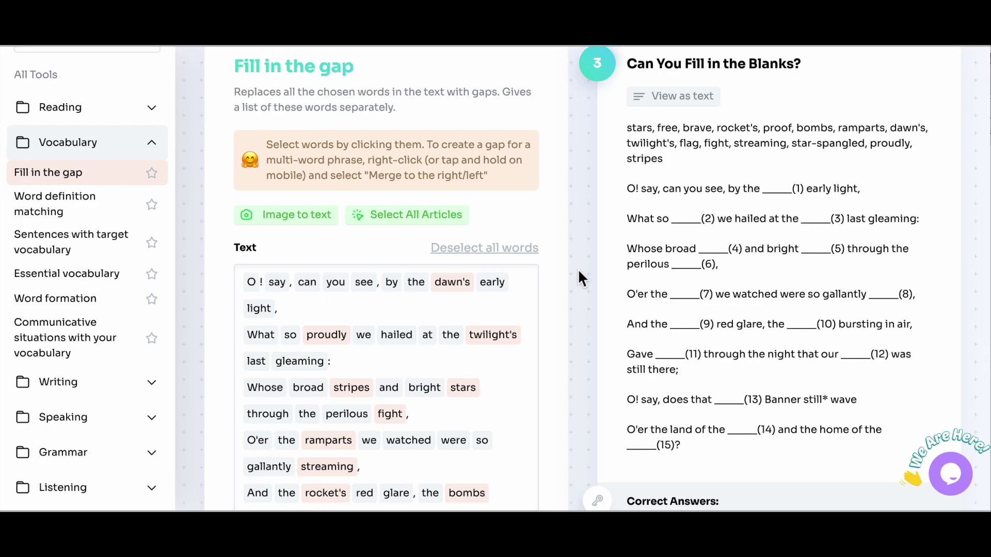
click(689, 99)
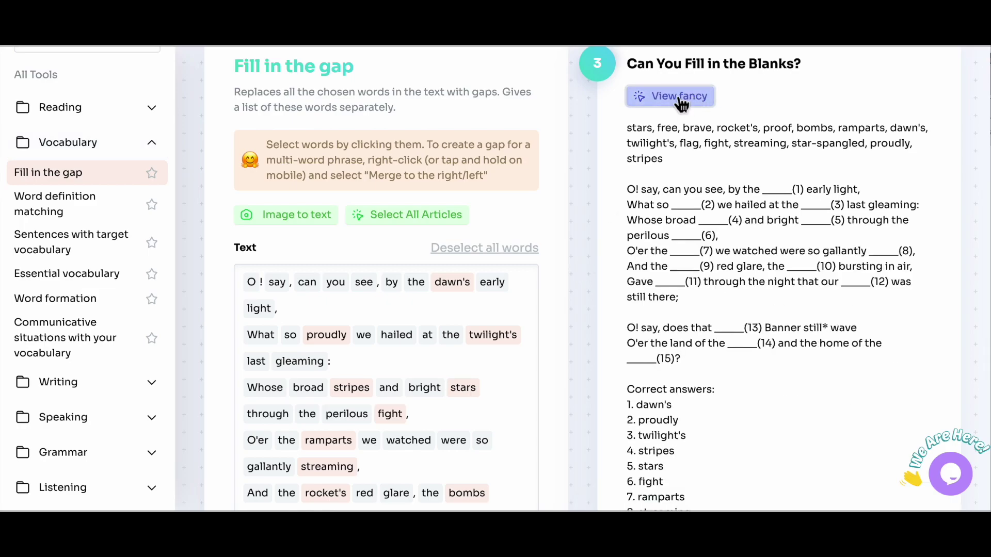
click(681, 100)
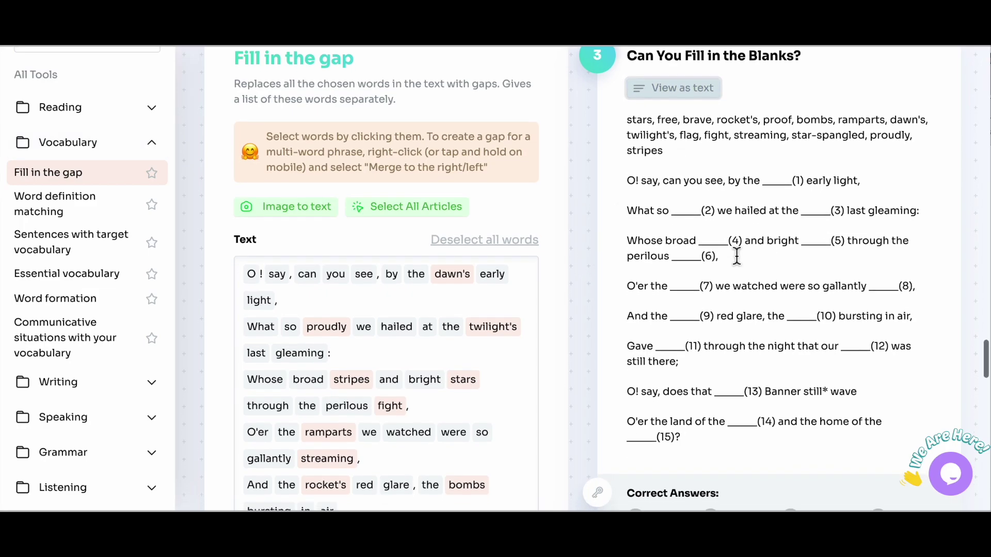
scroll(727, 249, down, 5)
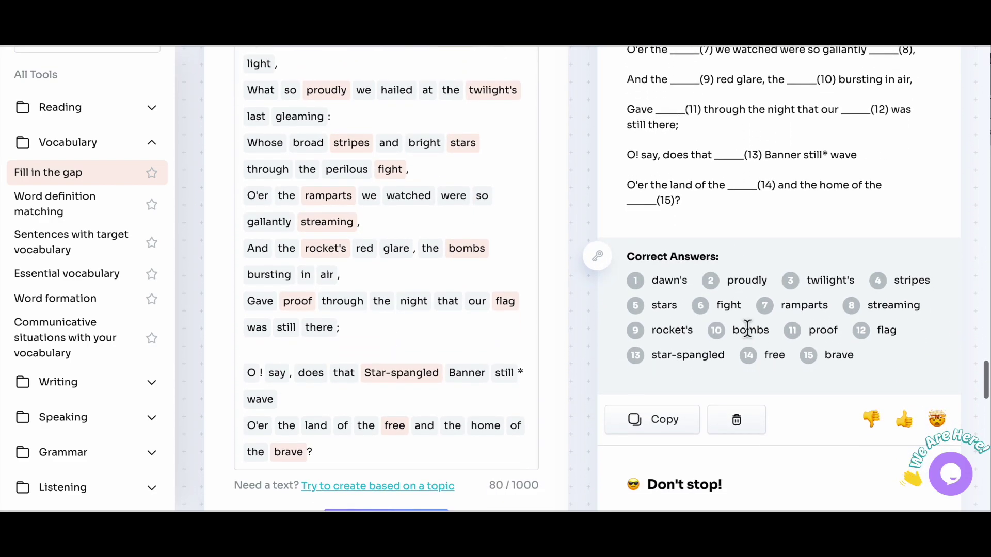
scroll(746, 330, up, 5)
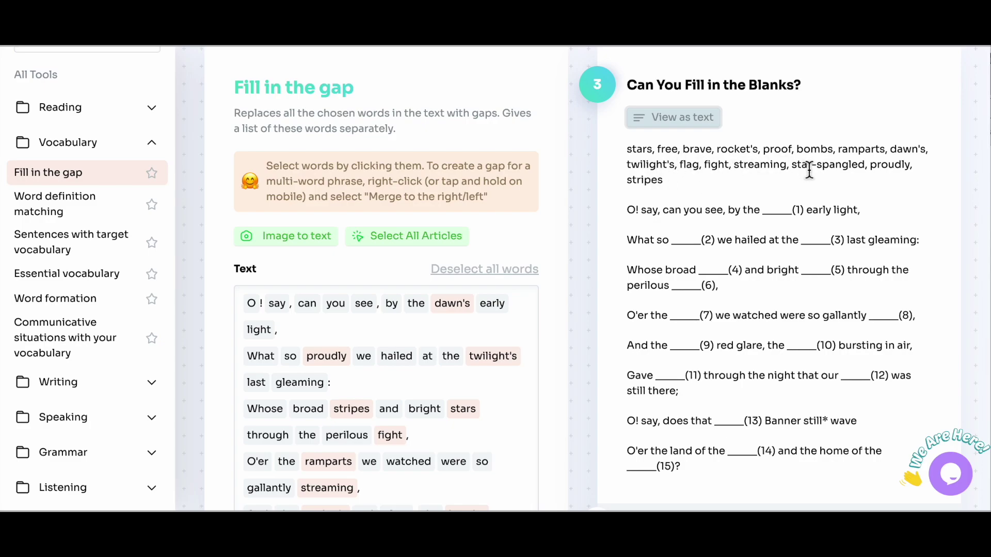
scroll(809, 171, down, 2)
scroll(810, 171, down, 2)
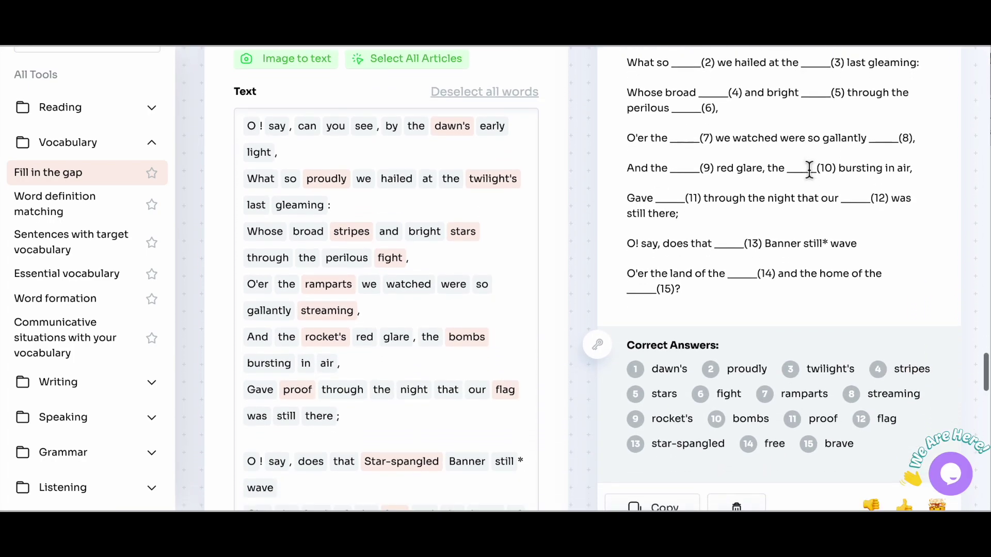
scroll(810, 171, down, 3)
scroll(809, 170, down, 2)
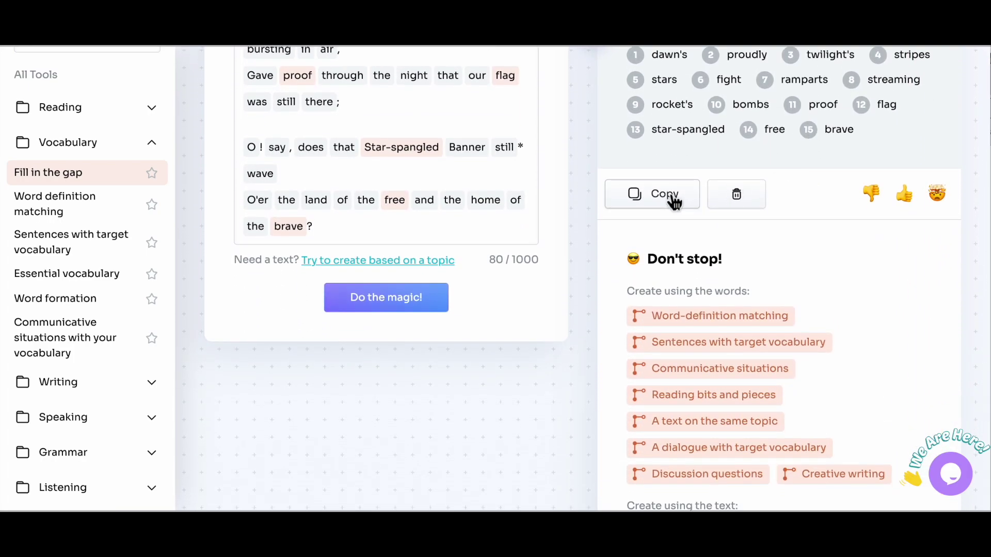
scroll(847, 233, down, 2)
scroll(849, 240, down, 2)
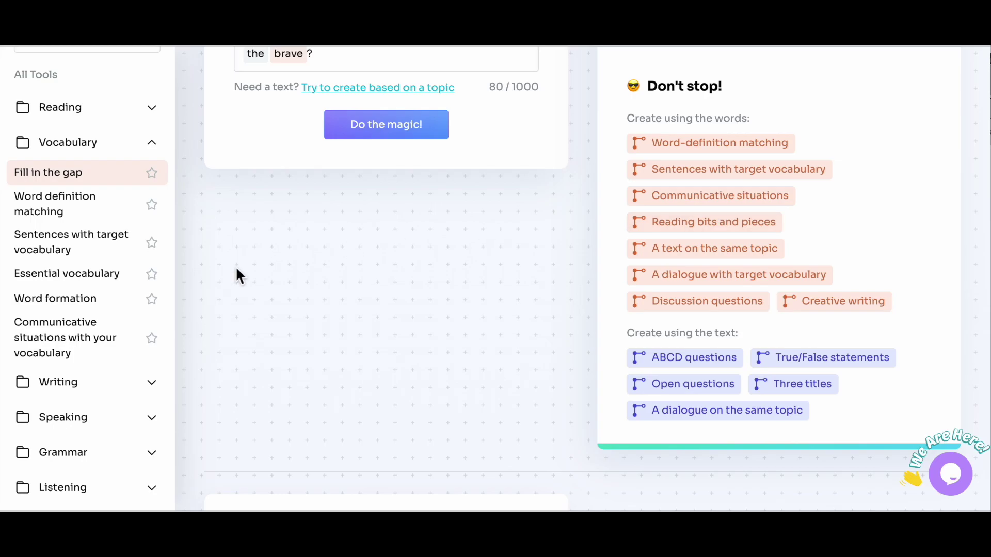
mouse_move(54, 298)
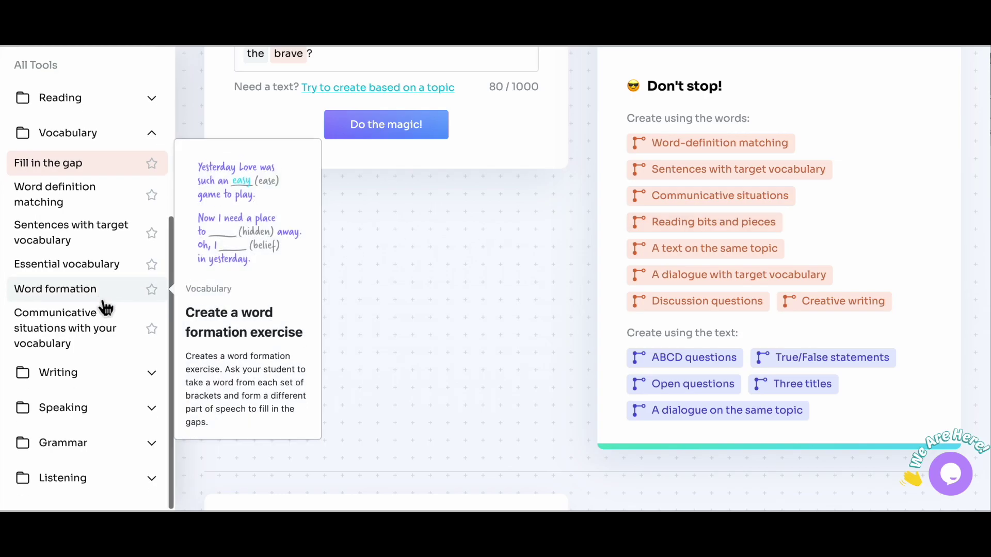
scroll(105, 305, up, 5)
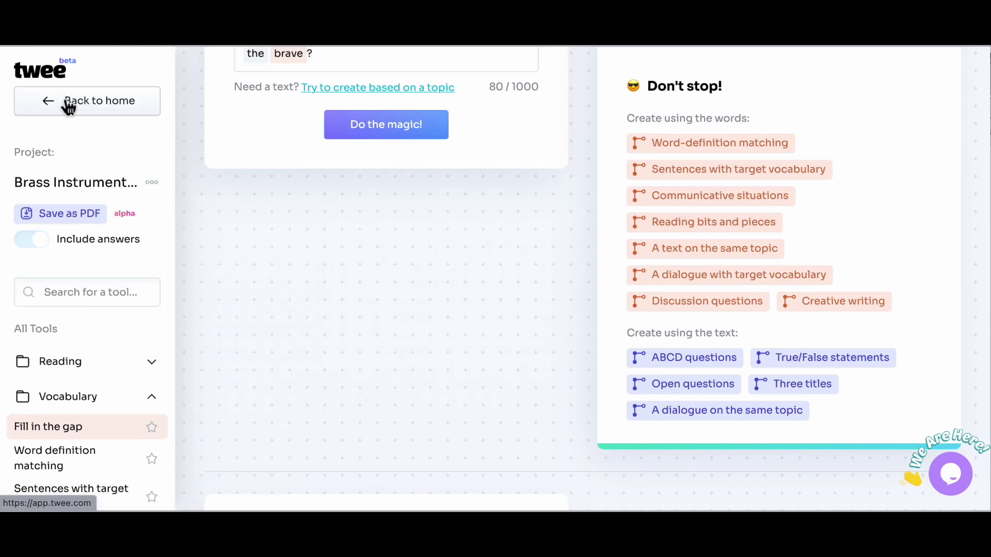